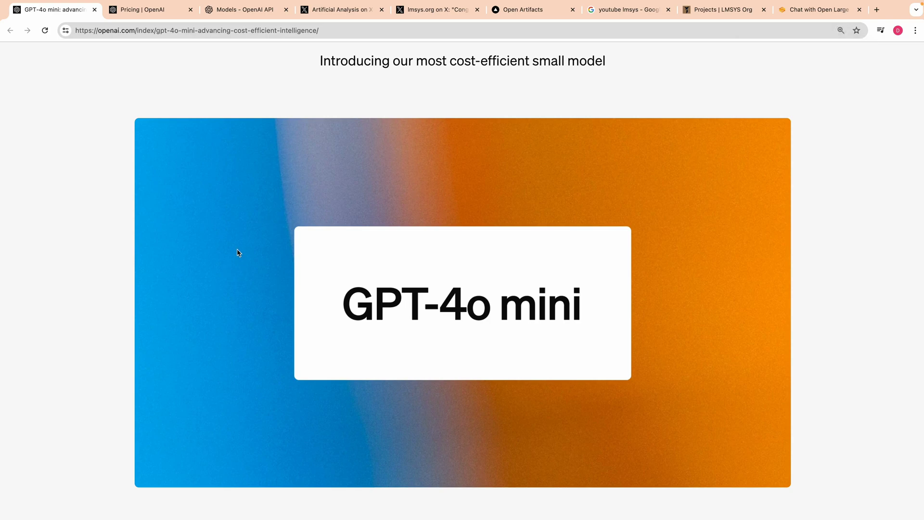
# - Scroll through the GPT-4o mini blog post and its Model Evaluation Scores chart
pyautogui.scroll(5, 237, 252)
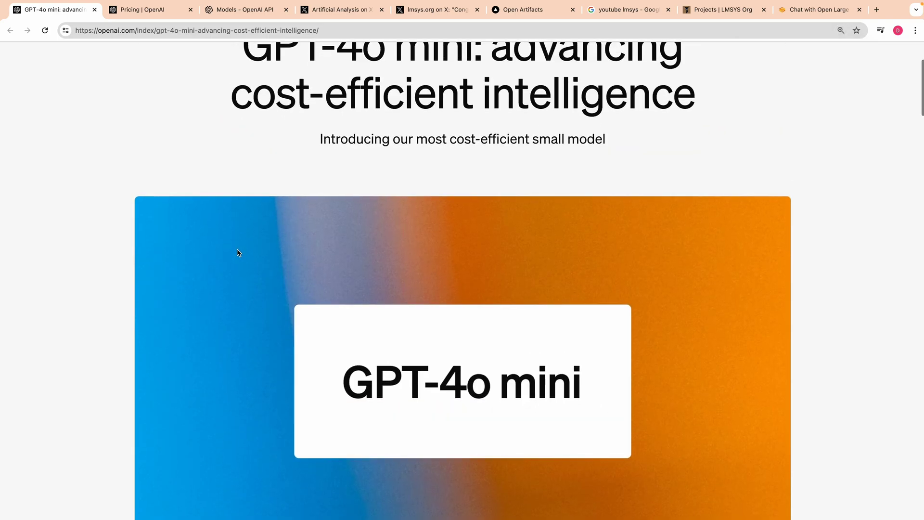
pyautogui.scroll(-9, 237, 253)
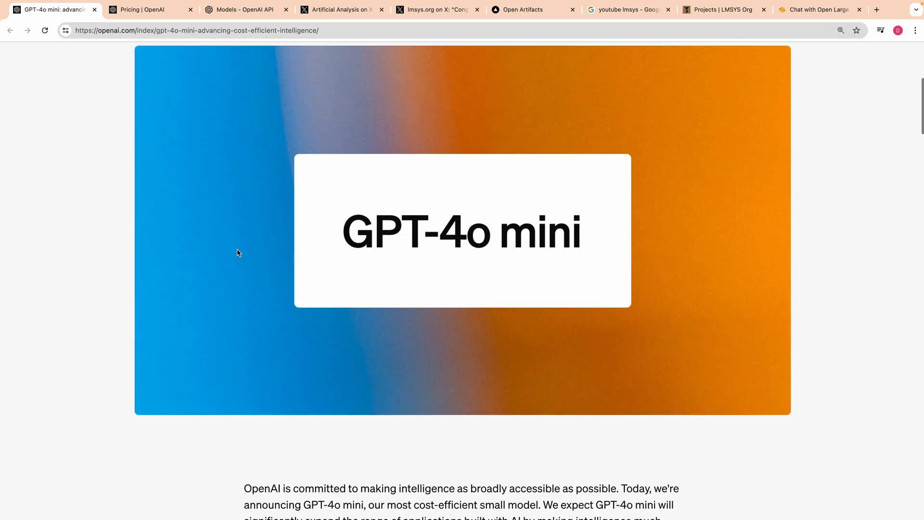
pyautogui.scroll(-15, 238, 253)
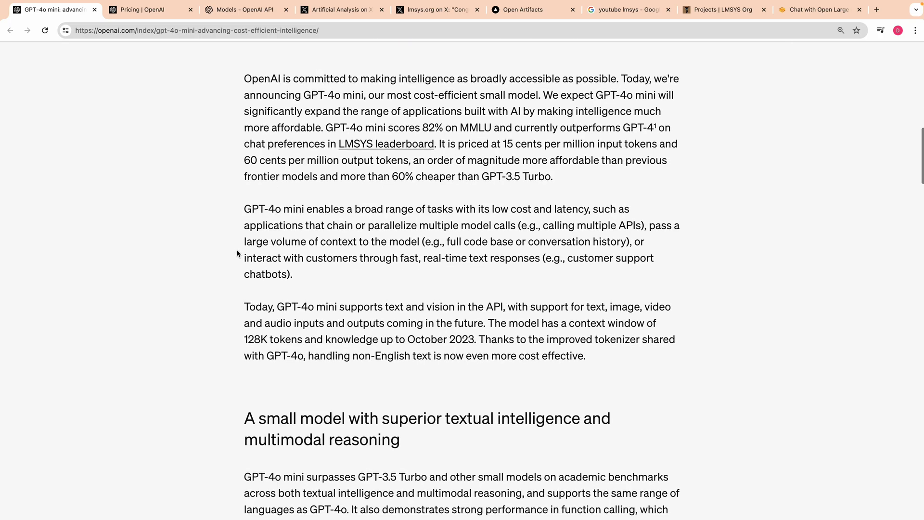
pyautogui.scroll(-1, 237, 253)
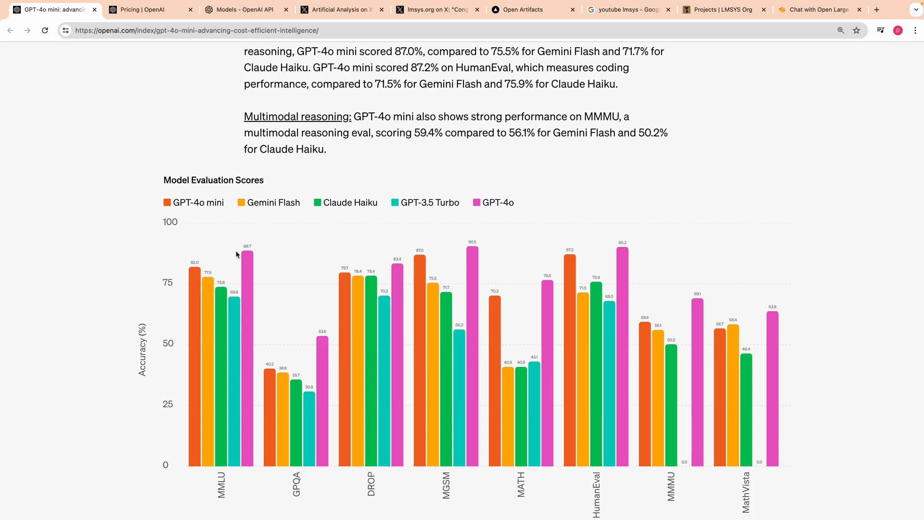
pyautogui.scroll(6, 238, 269)
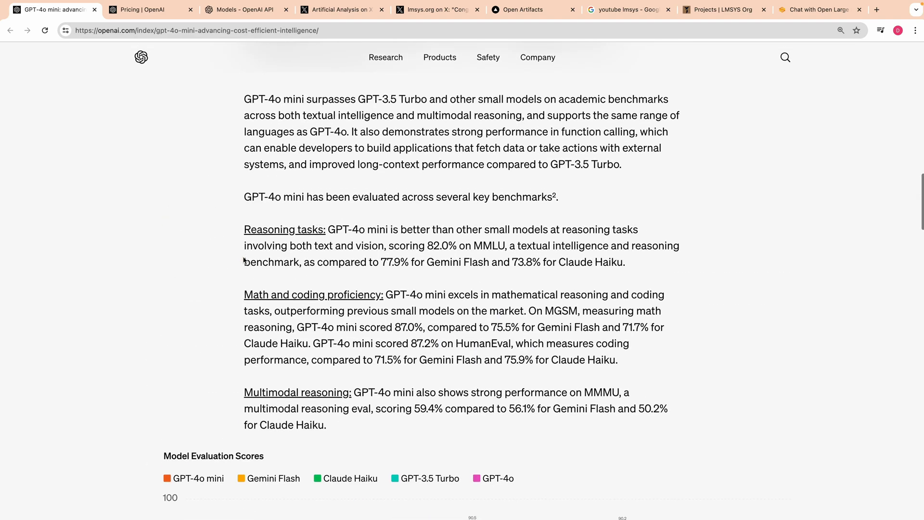
pyautogui.scroll(-4, 242, 295)
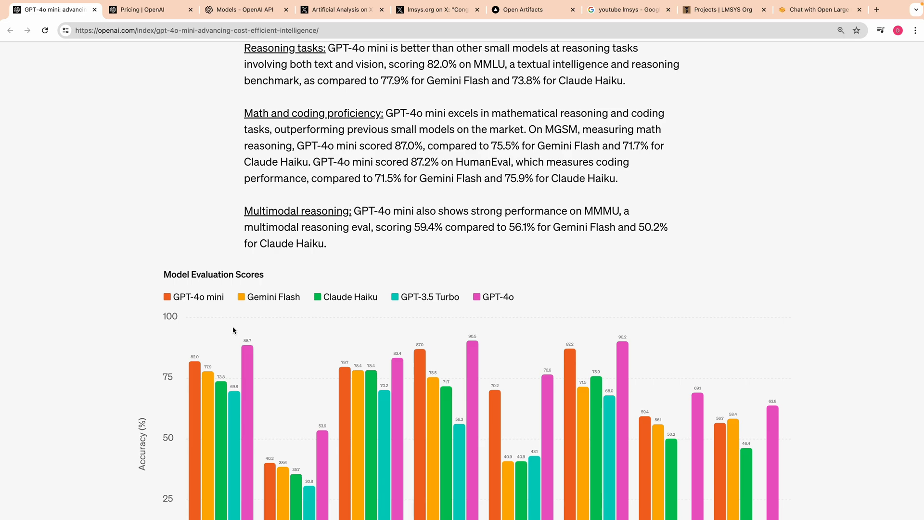
pyautogui.scroll(10, 233, 330)
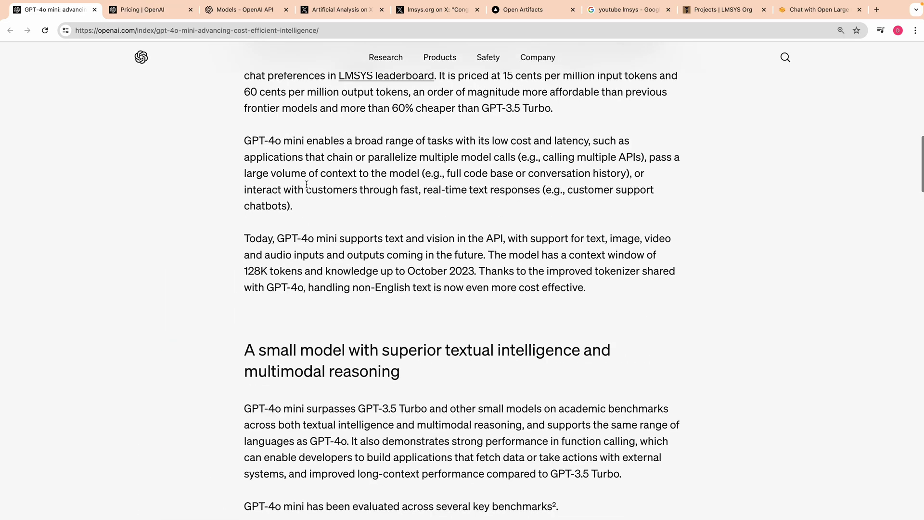
pyautogui.scroll(3, 307, 184)
# - Compare GPT-4o mini and GPT-3.5 Turbo API prices, then view Artificial Analysis's MMLU vs. Price post
pyautogui.click(157, 10)
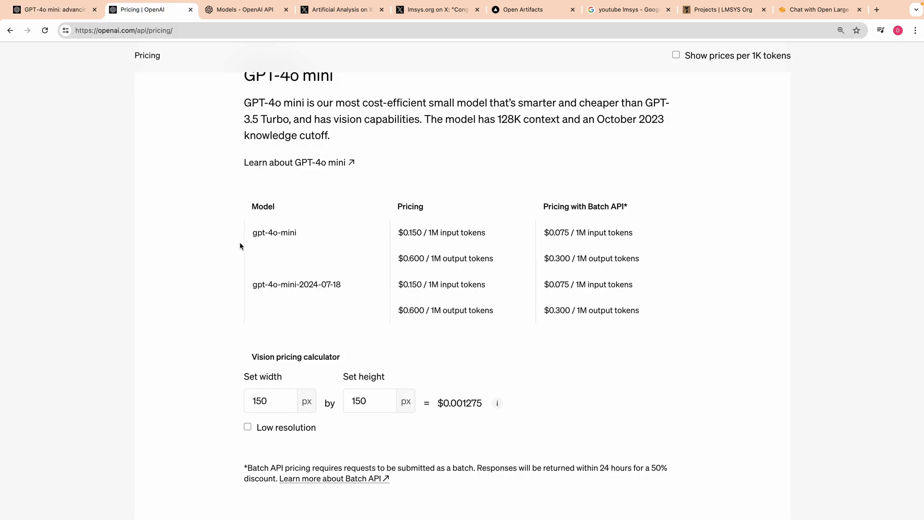
pyautogui.scroll(2, 342, 328)
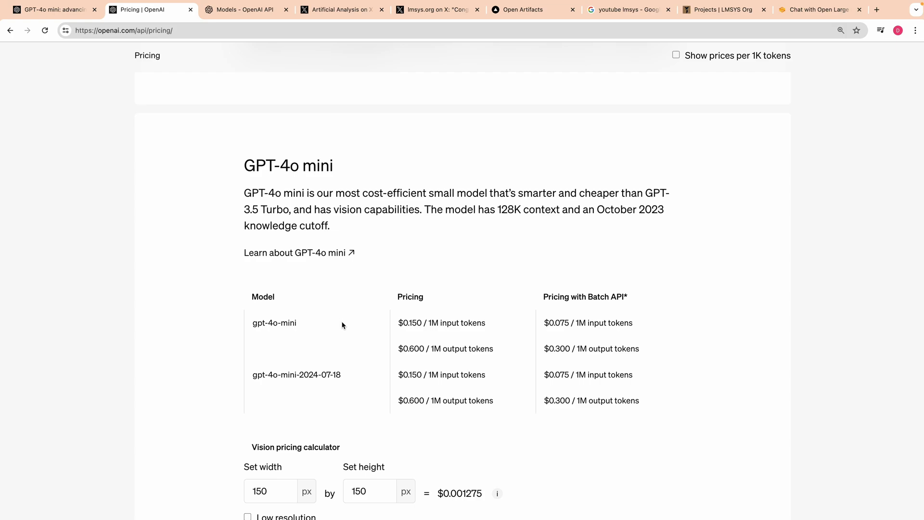
pyautogui.scroll(-10, 343, 326)
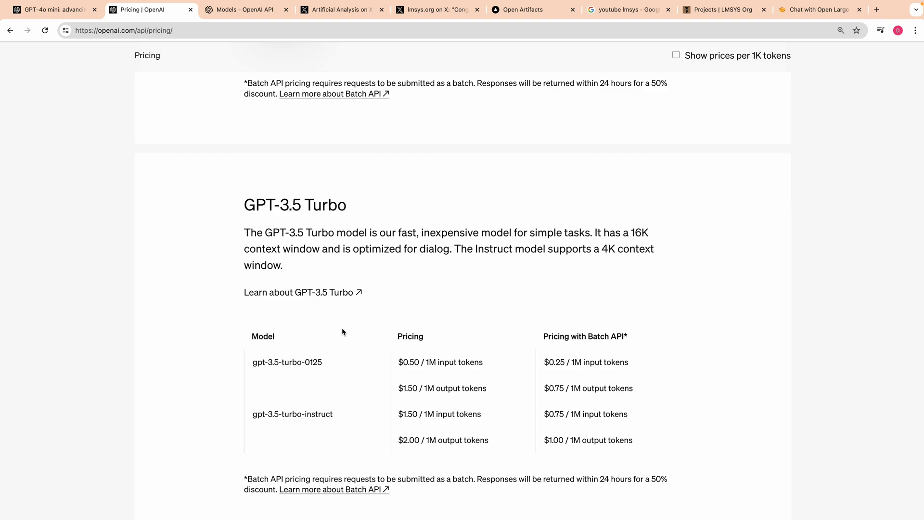
pyautogui.scroll(10, 336, 149)
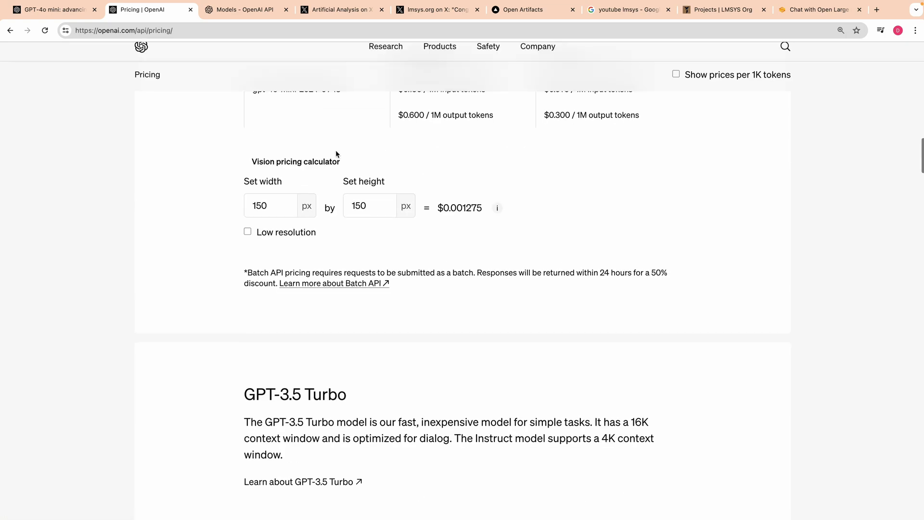
pyautogui.moveTo(230, 411); pyautogui.dragTo(532, 489)
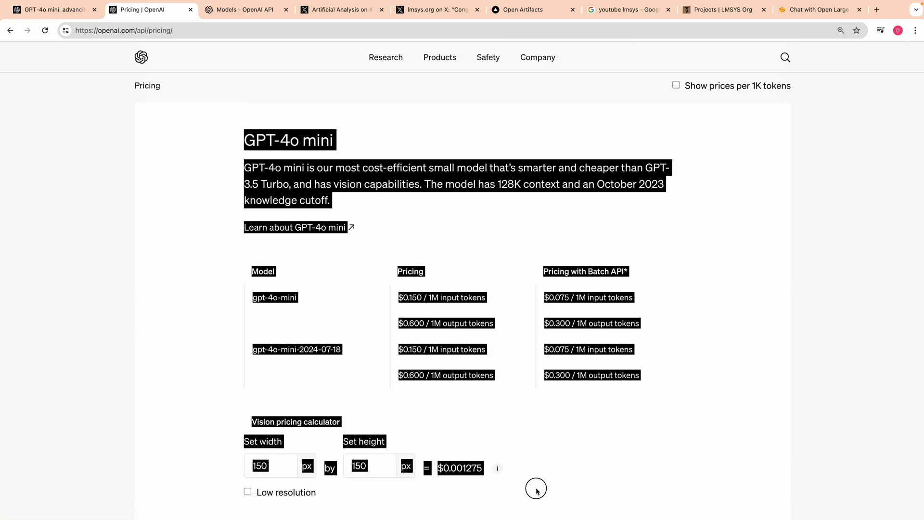
pyautogui.click(538, 489)
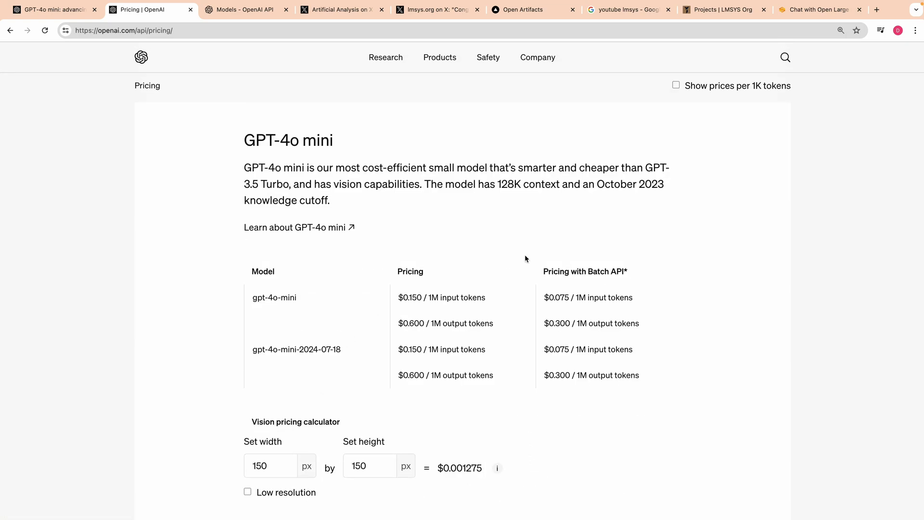
pyautogui.click(343, 10)
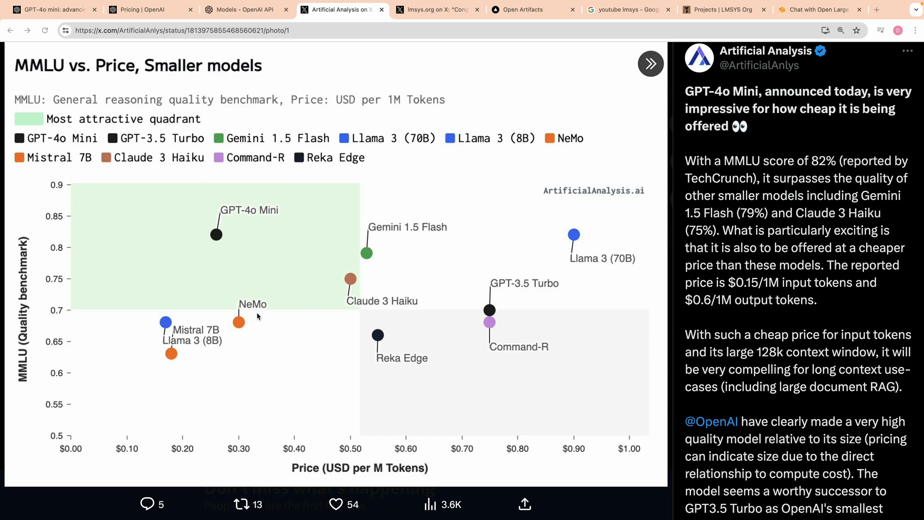
# - Return to the GPT-4o mini article and highlight 'Today, GPT' in the third paragraph
pyautogui.press('super+1')
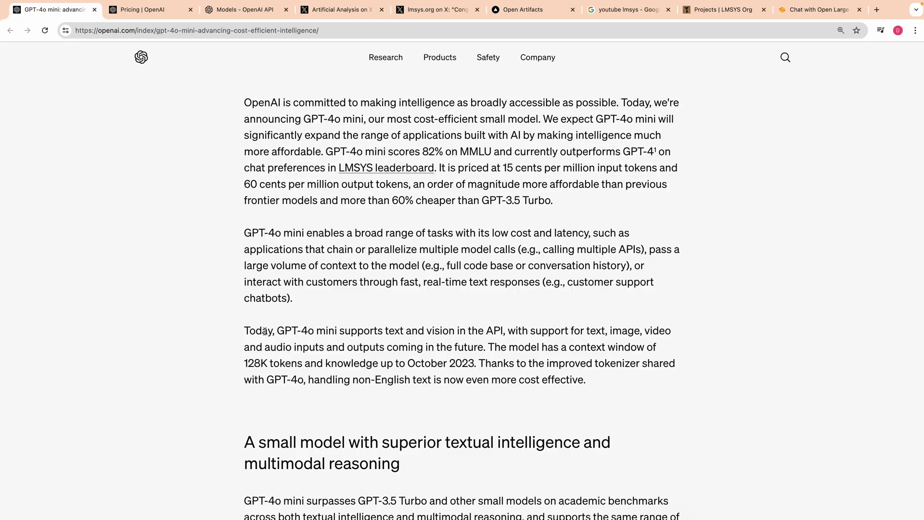
pyautogui.moveTo(246, 331); pyautogui.dragTo(305, 342)
pyautogui.click(319, 329)
# - Launch Chatbot Arena from the LMSYS Org projects page and accept its terms
pyautogui.click(163, 15)
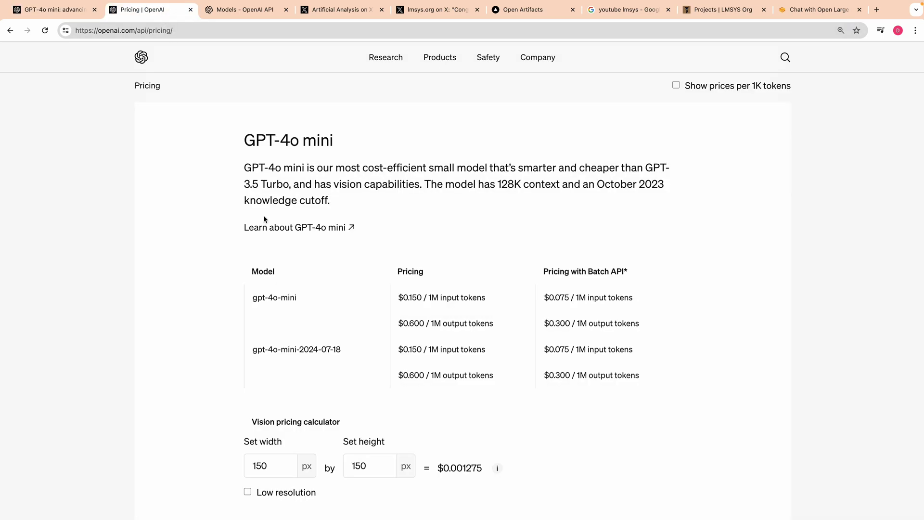
pyautogui.click(248, 10)
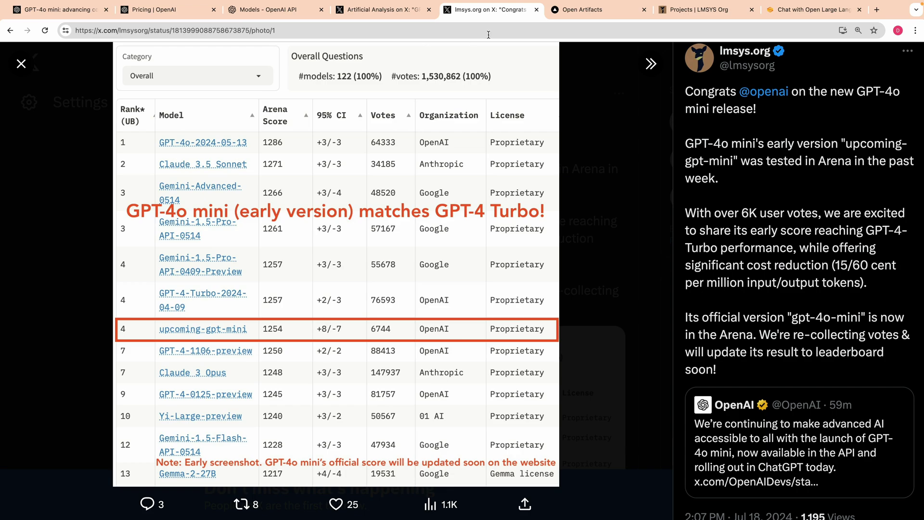
pyautogui.click(686, 12)
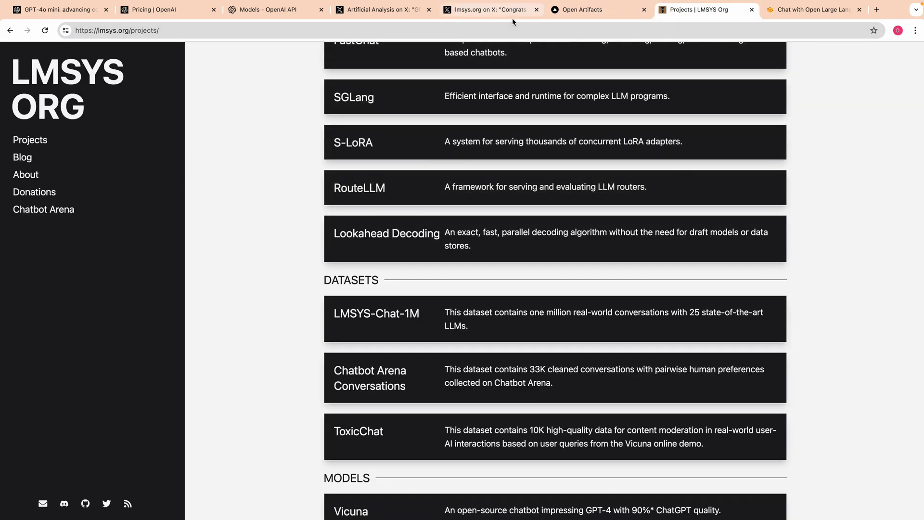
pyautogui.click(72, 209)
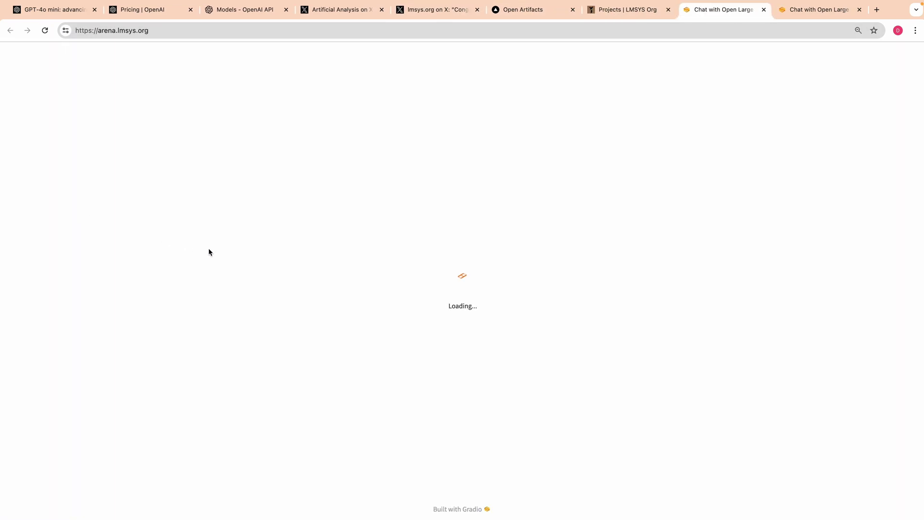
pyautogui.click(551, 175)
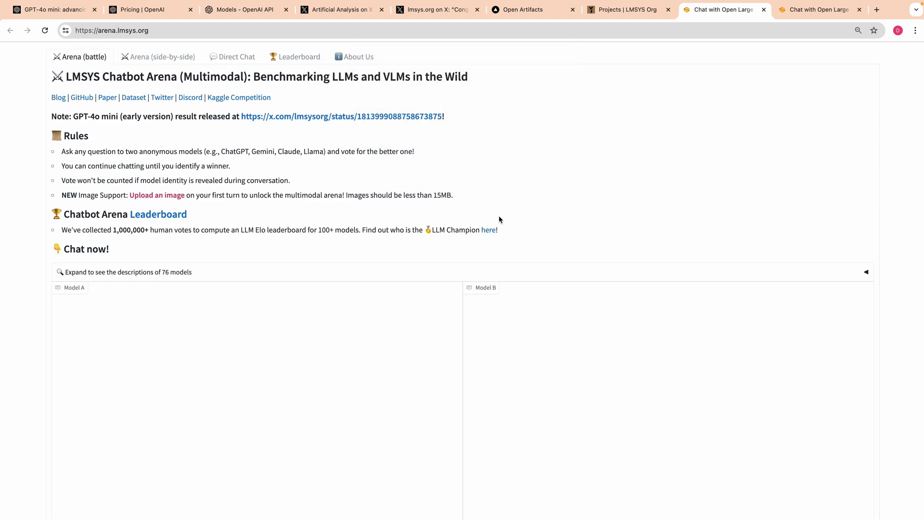
pyautogui.scroll(-5, 379, 298)
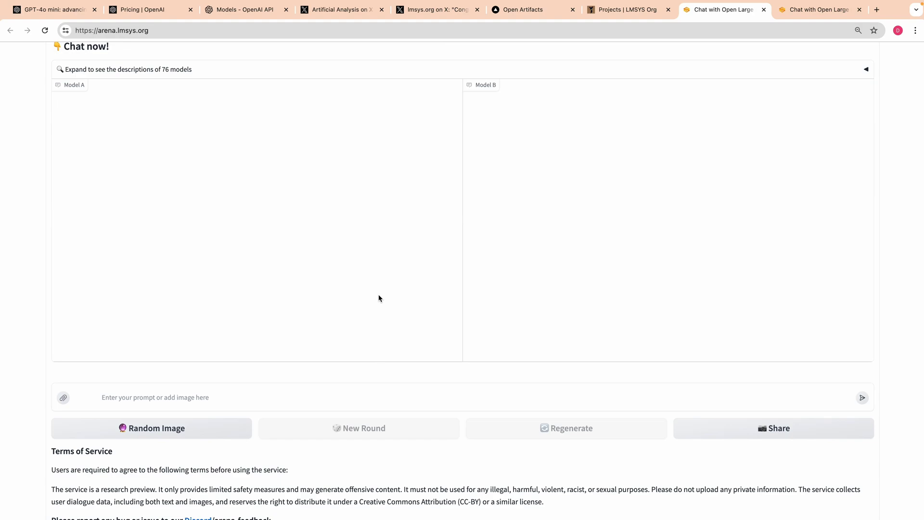
# - View the lmsys.org leaderboard with upcoming-gpt-mini ranked 4th, then go back to the GPT-4o mini article
pyautogui.click(452, 11)
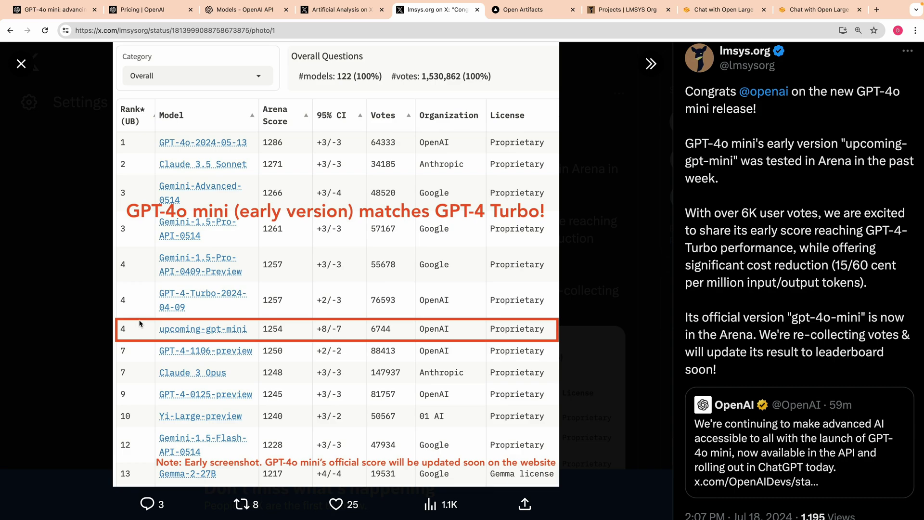
pyautogui.click(63, 14)
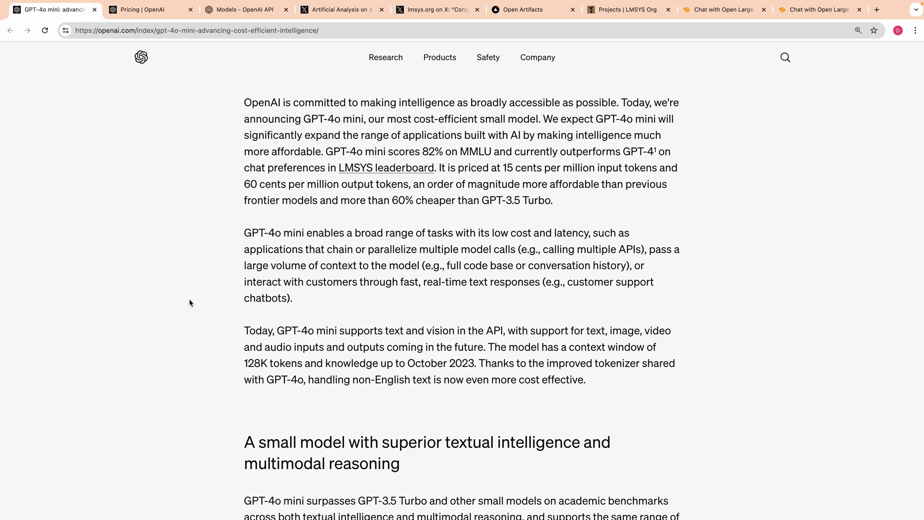
pyautogui.scroll(1, 191, 303)
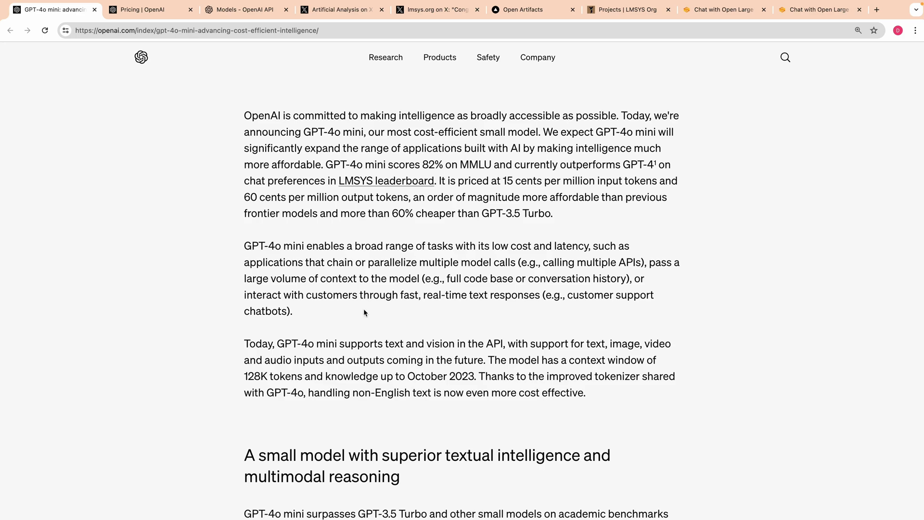
pyautogui.moveTo(521, 279); pyautogui.dragTo(568, 280)
pyautogui.click(578, 314)
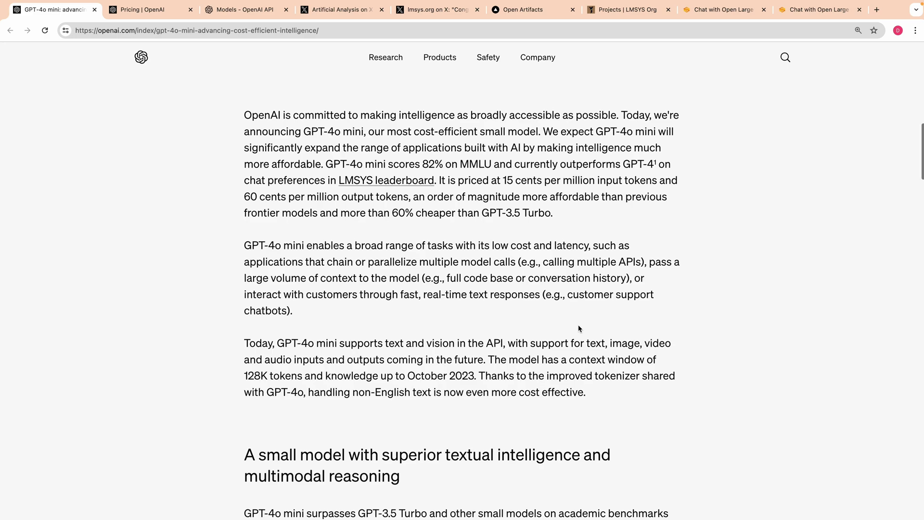
pyautogui.scroll(-3, 579, 324)
# - Read the MMLU tooltips in the evaluation chart: GPT-4o mini 82.0, GPT-3.5 Turbo 69.8
pyautogui.scroll(-2, 579, 327)
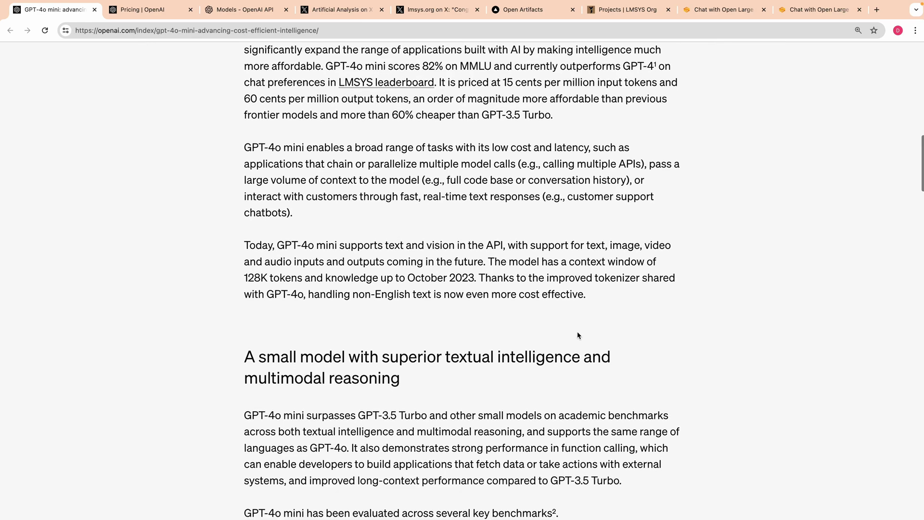
pyautogui.scroll(-1, 578, 332)
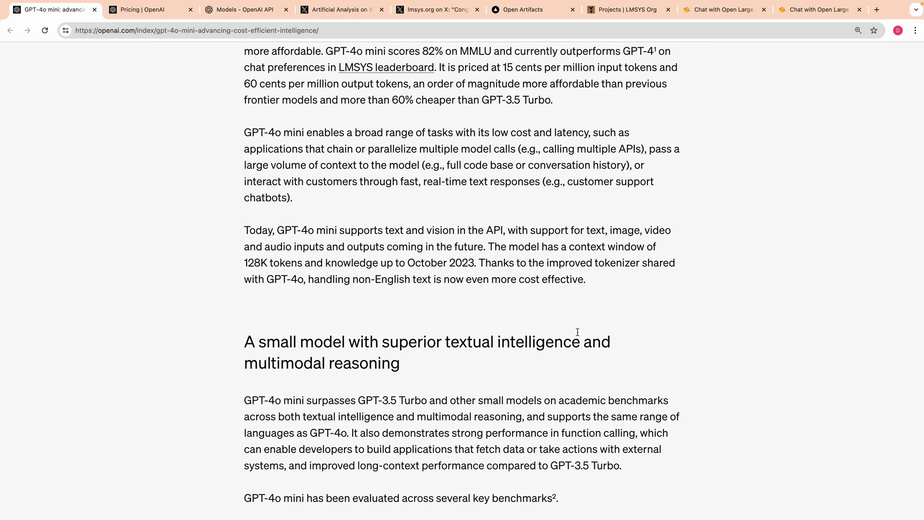
pyautogui.scroll(-8, 577, 333)
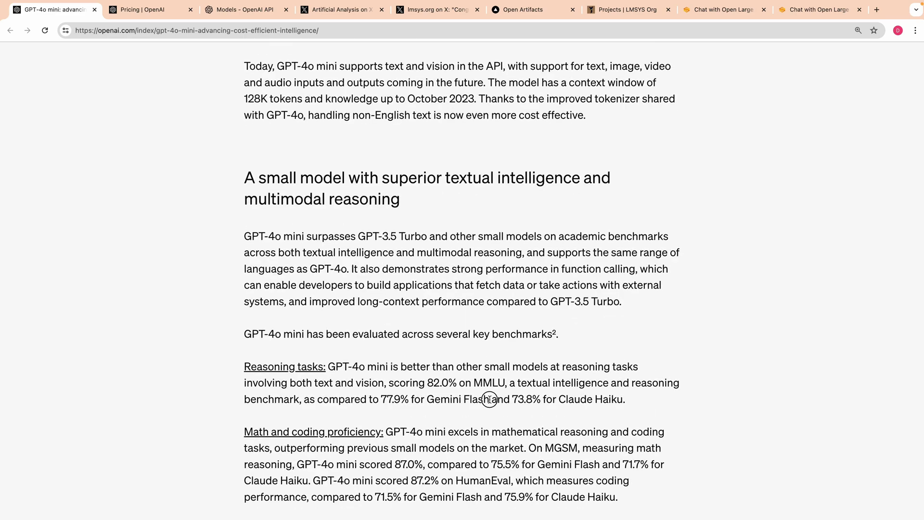
pyautogui.scroll(-20, 489, 400)
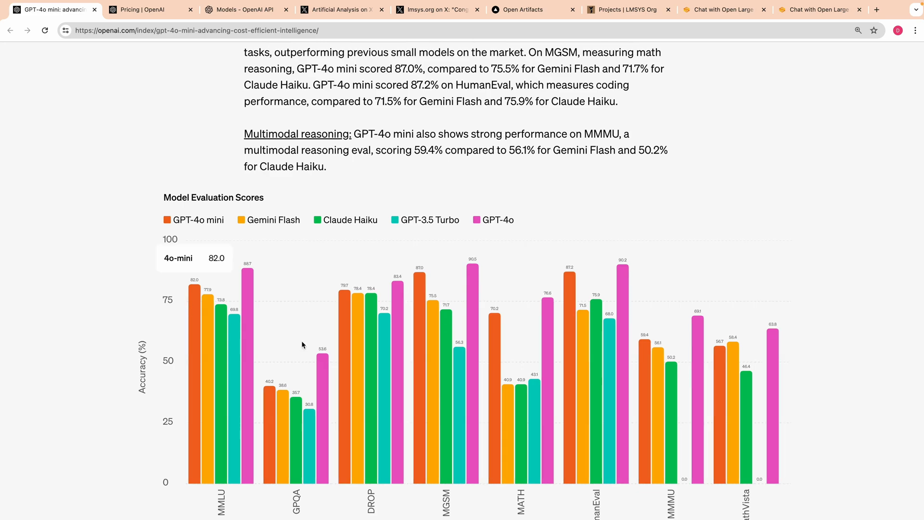
pyautogui.moveTo(415, 351)
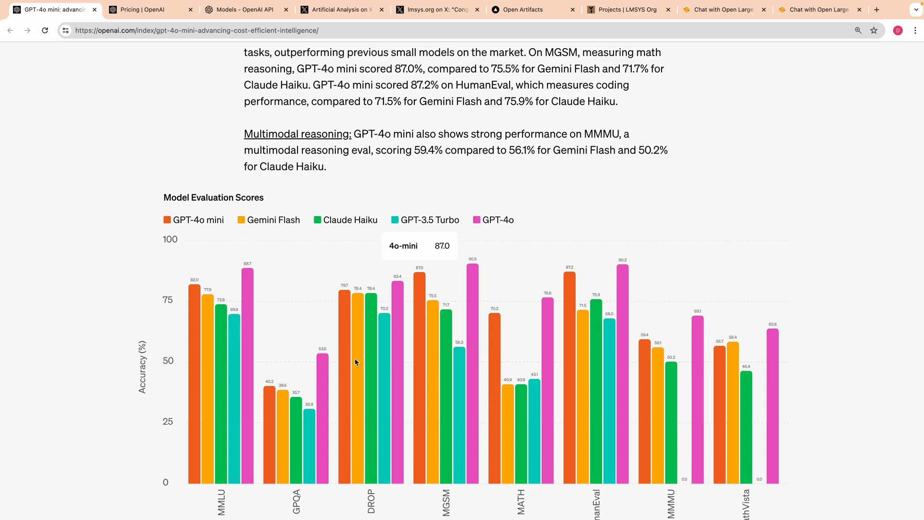
pyautogui.moveTo(236, 332)
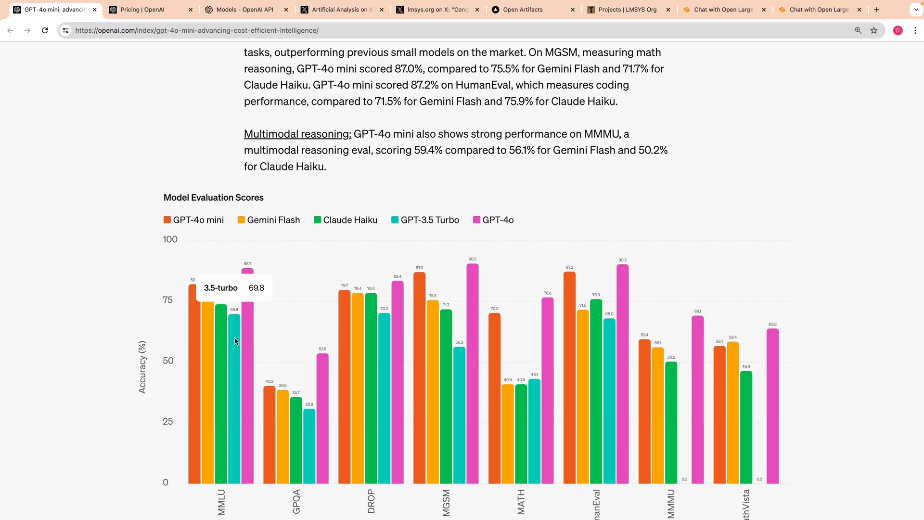
pyautogui.moveTo(200, 308)
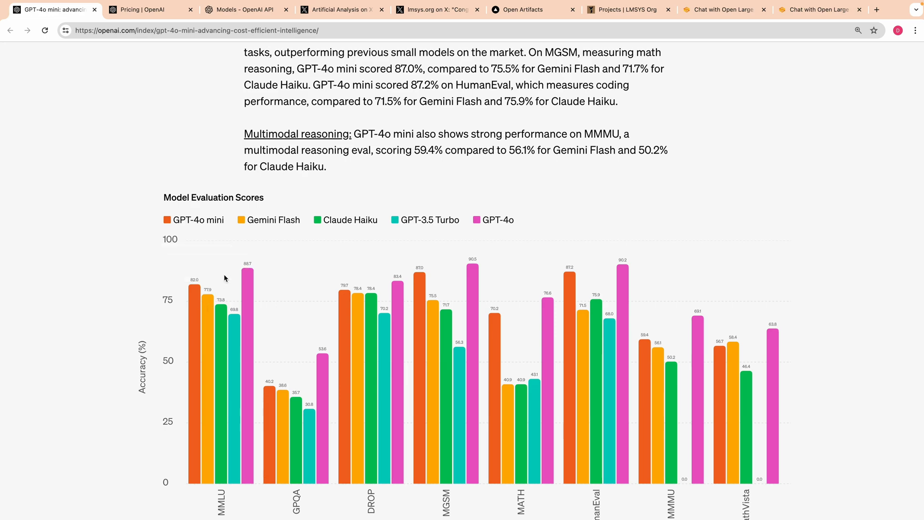
pyautogui.scroll(1, 226, 277)
# - Highlight the HumanEval rival scores, Gemini Flash 71.5 and Claude Haiku 75.9, in the coding paragraph
pyautogui.scroll(7, 512, 216)
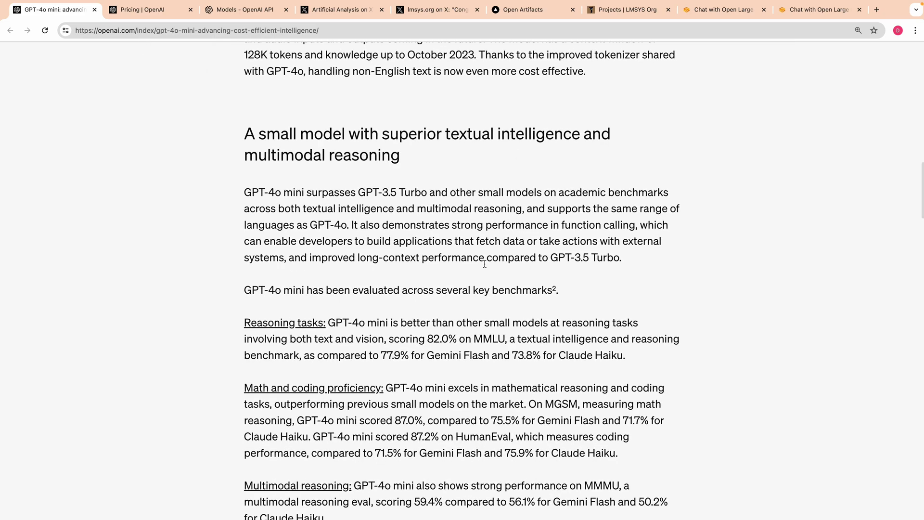
pyautogui.scroll(-4, 485, 264)
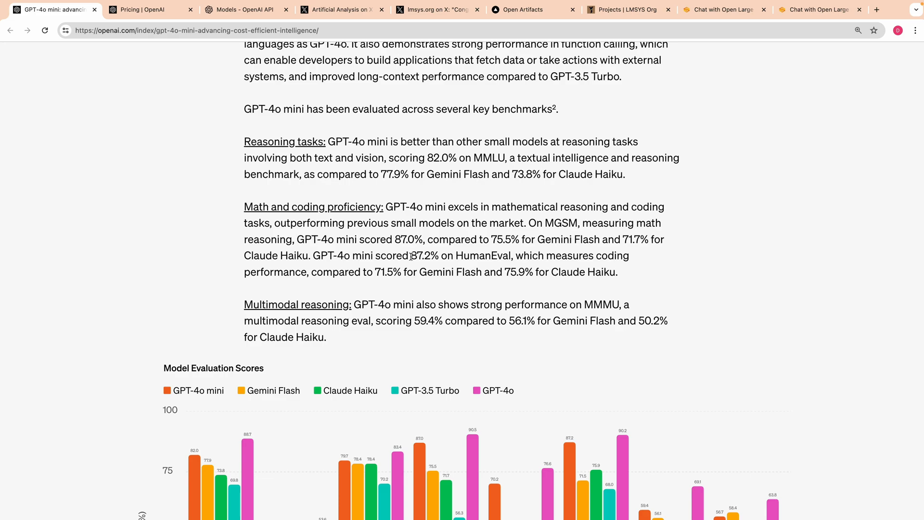
pyautogui.click(376, 273)
pyautogui.moveTo(376, 272); pyautogui.dragTo(394, 273)
pyautogui.click(516, 290)
pyautogui.click(509, 273)
pyautogui.moveTo(509, 272); pyautogui.dragTo(516, 272)
pyautogui.press('super+6')
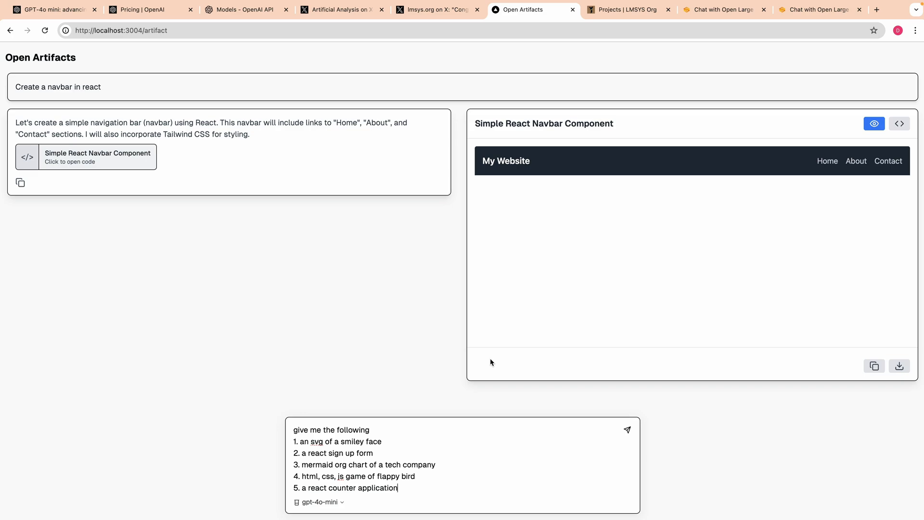
# - Send gpt-4o-mini the request for smiley face, sign-up form, org chart, Flappy Bird and counter artifacts
pyautogui.click(502, 468)
pyautogui.press('Return')
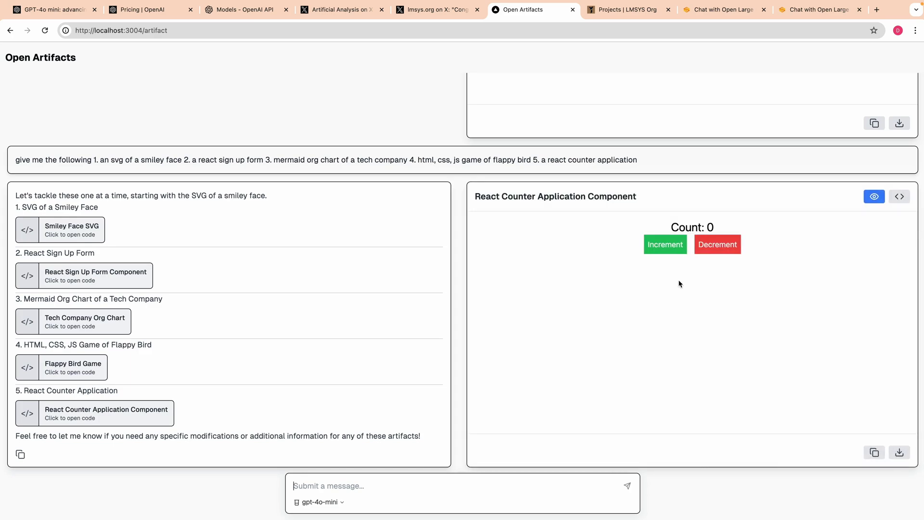
# - Decrement the React counter twice and inspect the Counter component's code
pyautogui.click(706, 248)
pyautogui.click(707, 248)
pyautogui.click(897, 197)
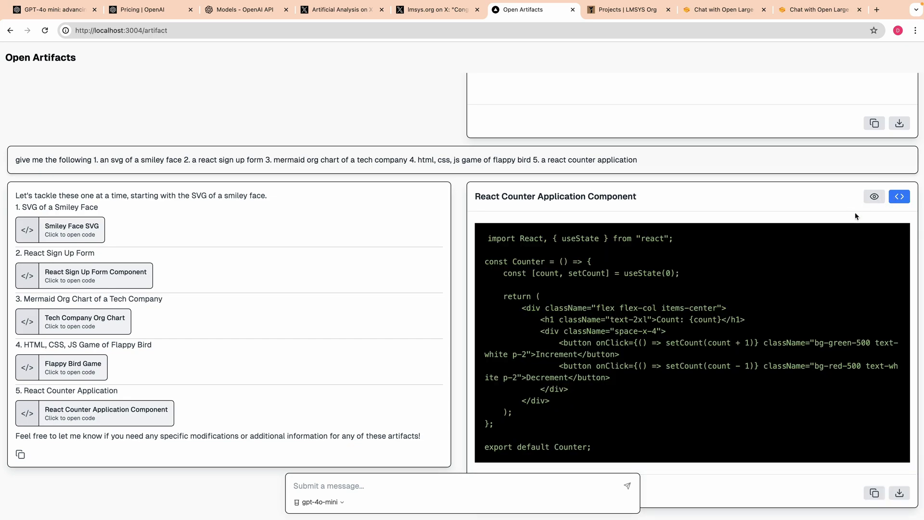
pyautogui.moveTo(532, 261); pyautogui.dragTo(545, 410)
pyautogui.click(465, 410)
# - Review the Flappy Bird Game code and the Tech Company Org Chart's mermaid code and diagram
pyautogui.click(107, 376)
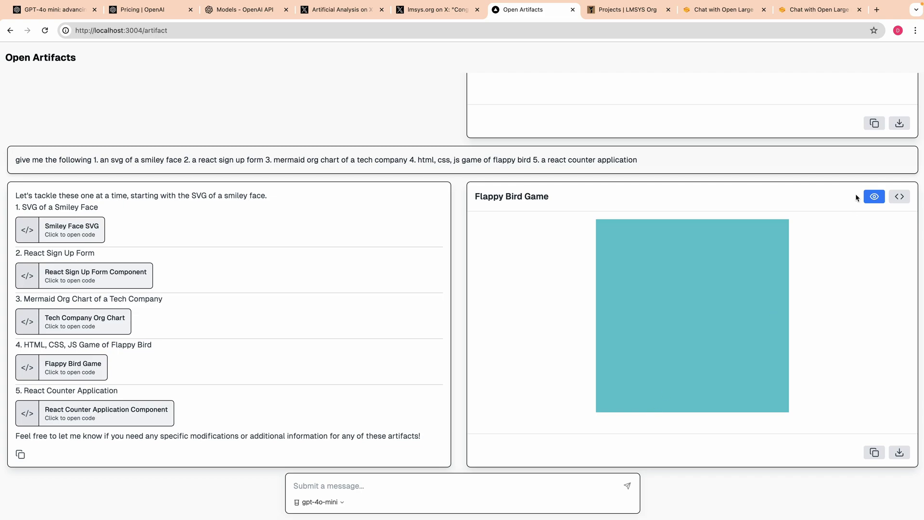
pyautogui.click(899, 196)
pyautogui.scroll(-5, 712, 355)
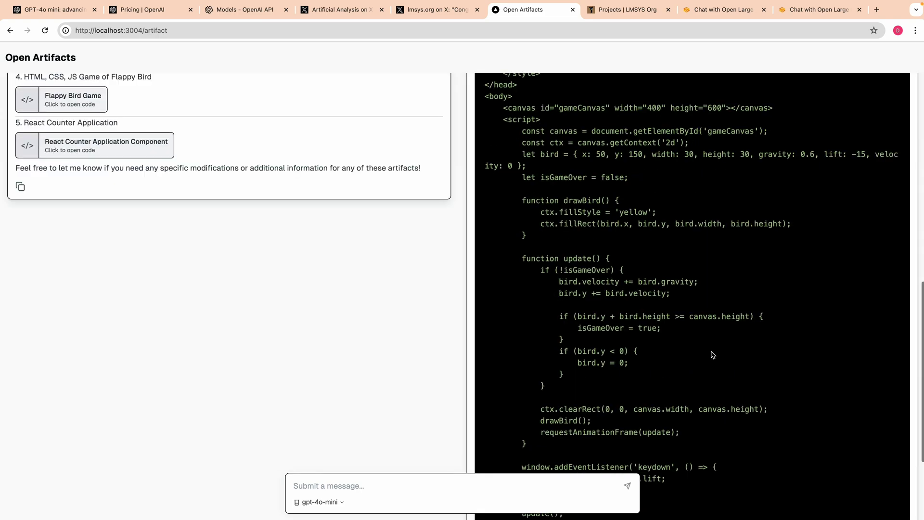
pyautogui.scroll(-2, 713, 355)
pyautogui.scroll(4, 652, 354)
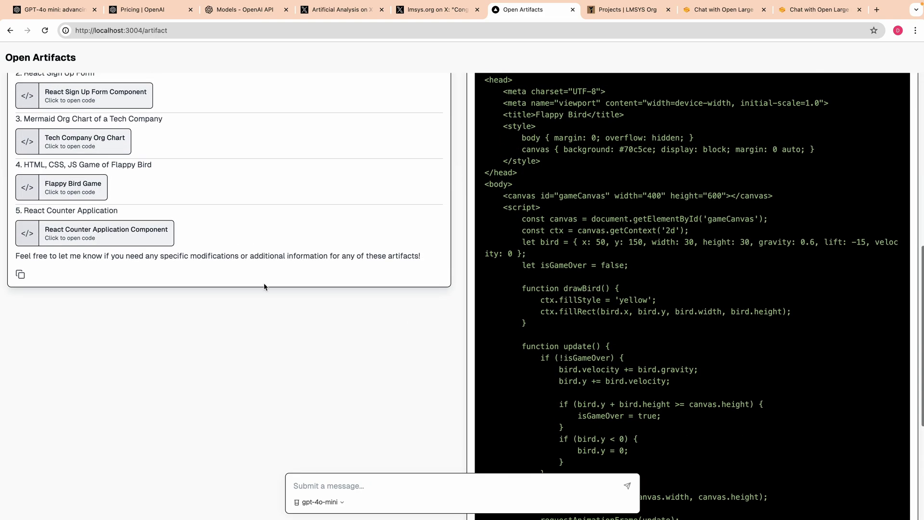
pyautogui.click(84, 141)
pyautogui.click(898, 201)
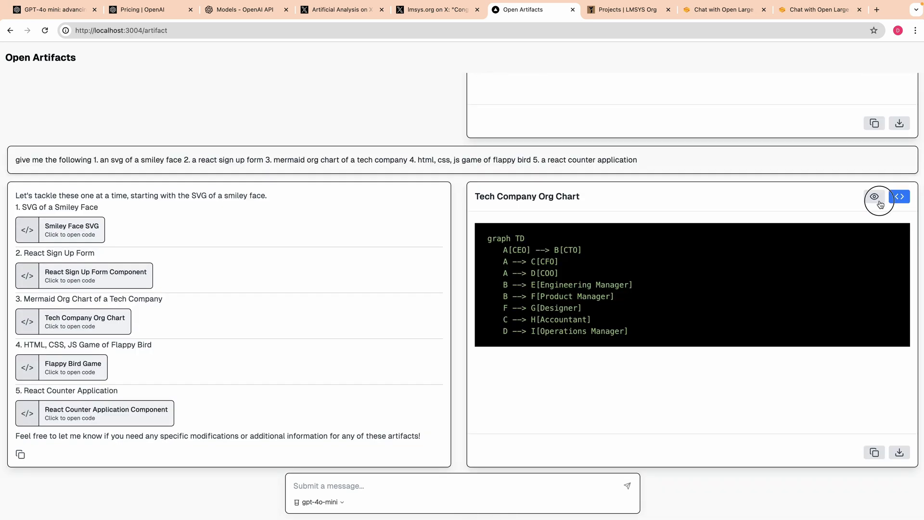
pyautogui.click(879, 202)
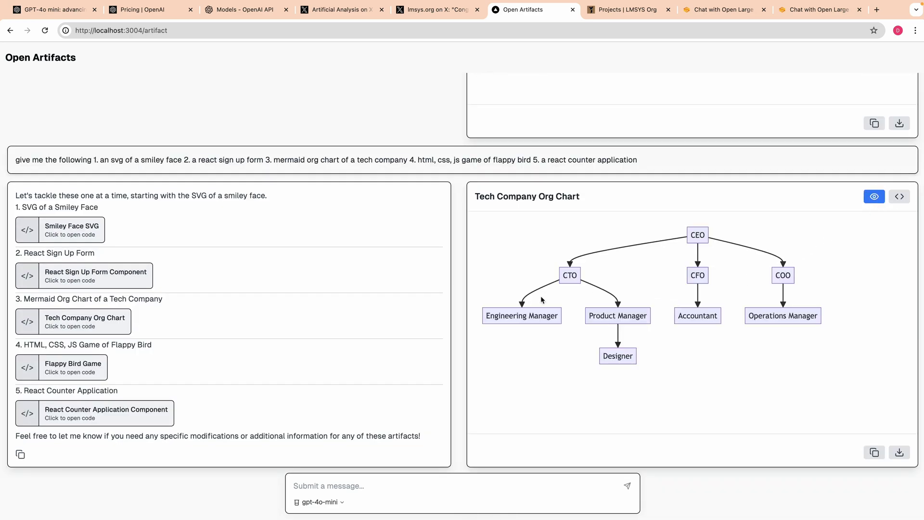
# - Check the React Sign Up Form code and the rendered Smiley Face SVG preview
pyautogui.click(121, 280)
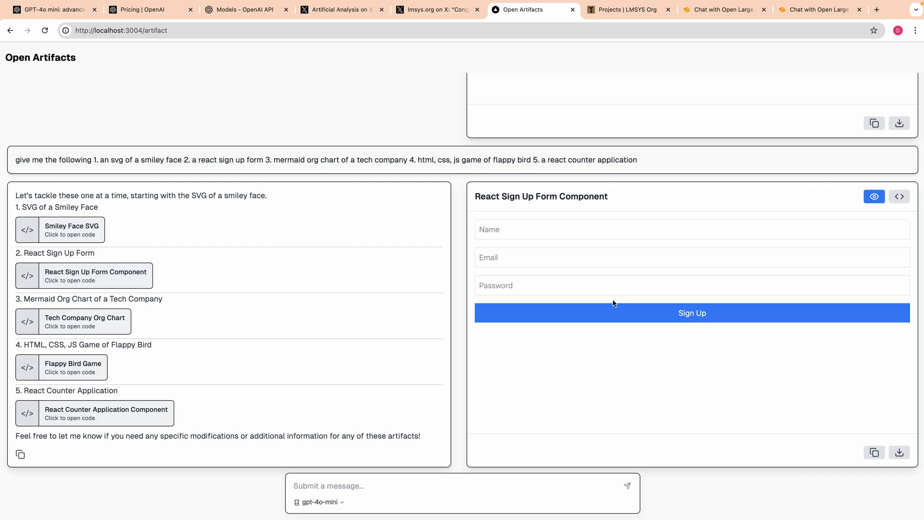
pyautogui.click(899, 196)
pyautogui.click(875, 196)
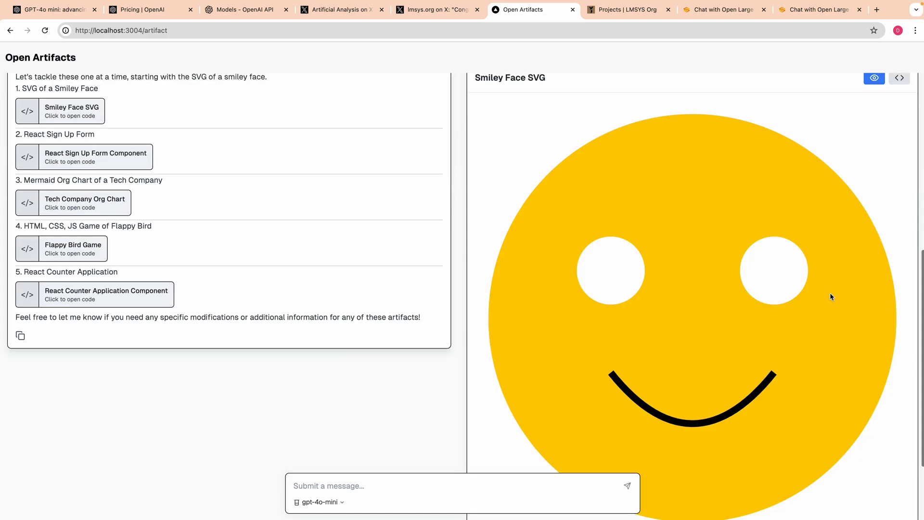
pyautogui.scroll(2, 833, 295)
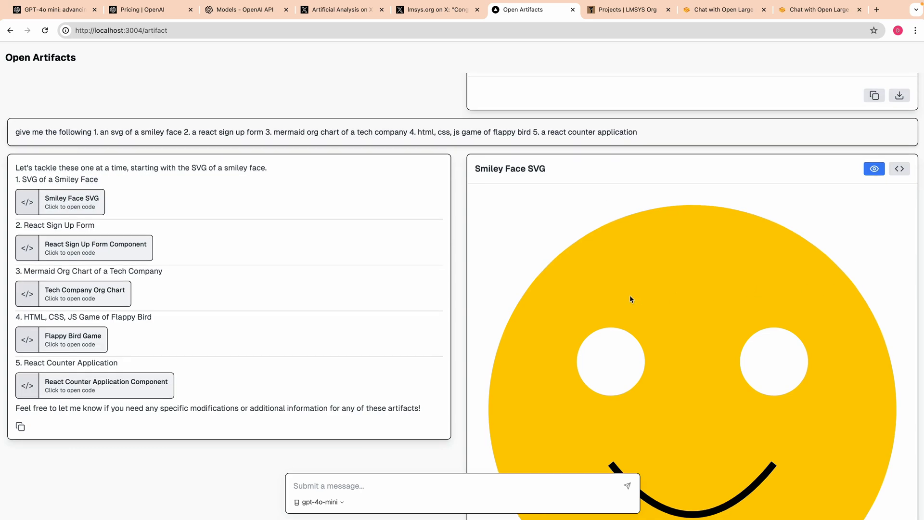
pyautogui.scroll(-2, 630, 296)
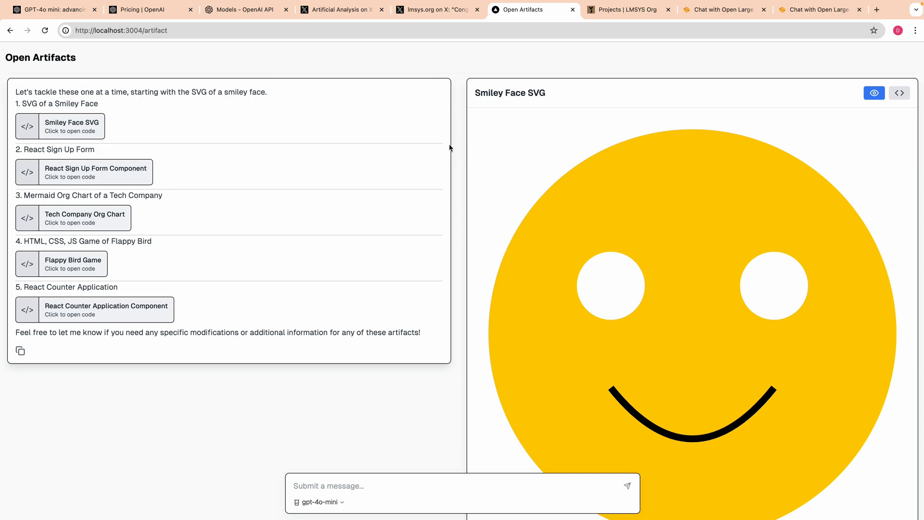
pyautogui.click(171, 15)
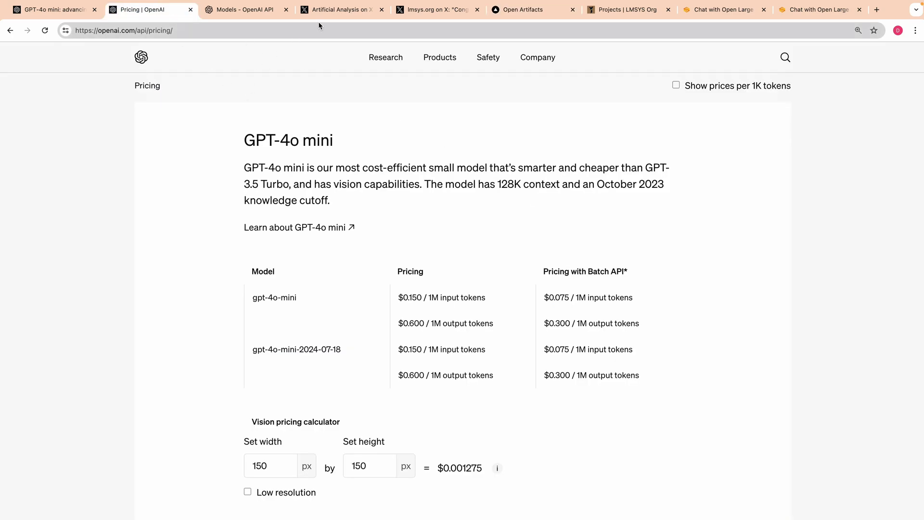
# - In the Ramp and Superhuman paragraph, highlight the structured-data extraction and email-response use cases
pyautogui.click(263, 14)
pyautogui.click(53, 10)
pyautogui.moveTo(243, 268); pyautogui.dragTo(430, 361)
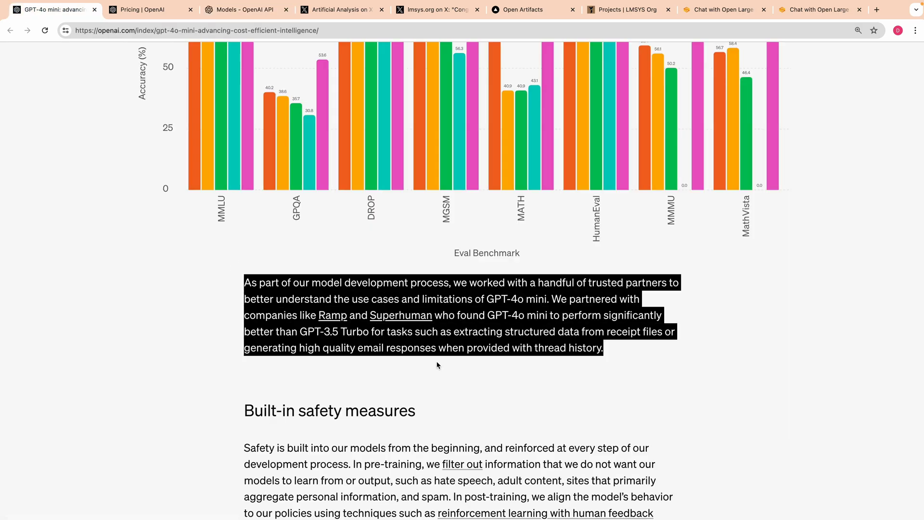
pyautogui.click(430, 361)
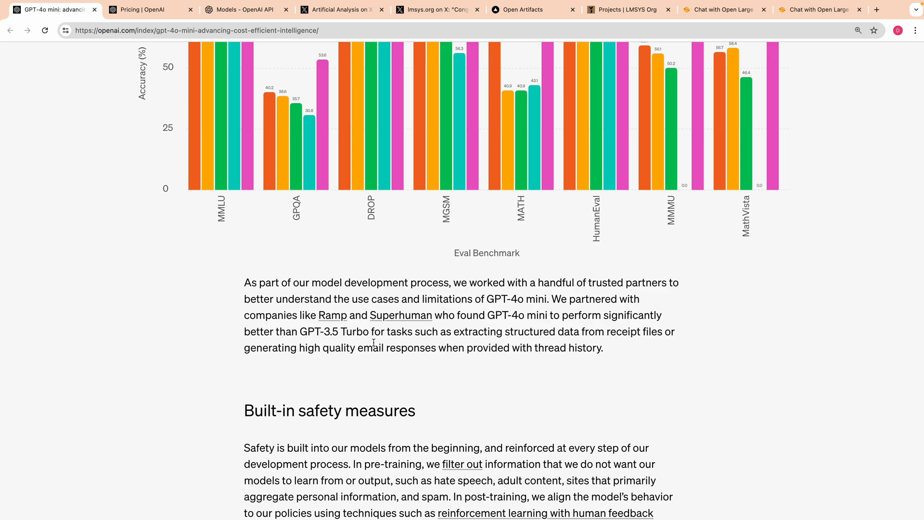
pyautogui.moveTo(454, 332); pyautogui.dragTo(586, 333)
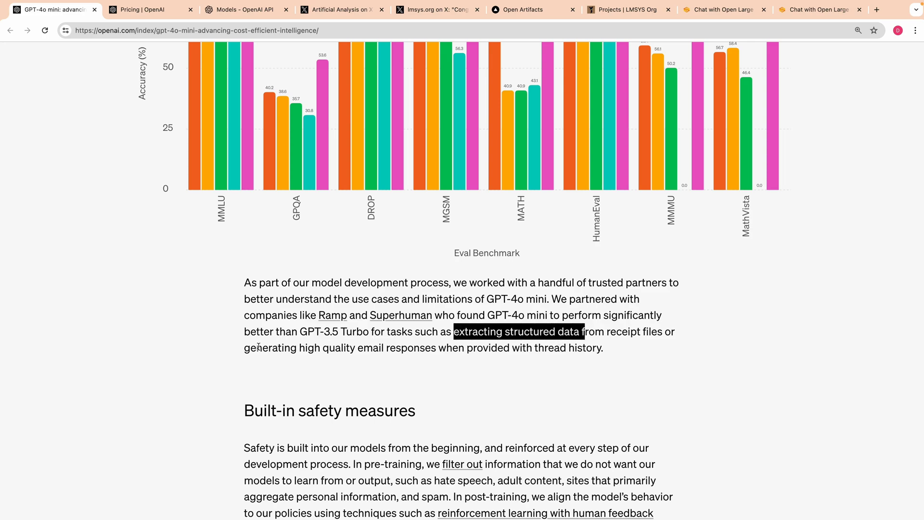
pyautogui.moveTo(259, 347); pyautogui.dragTo(401, 348)
pyautogui.click(406, 362)
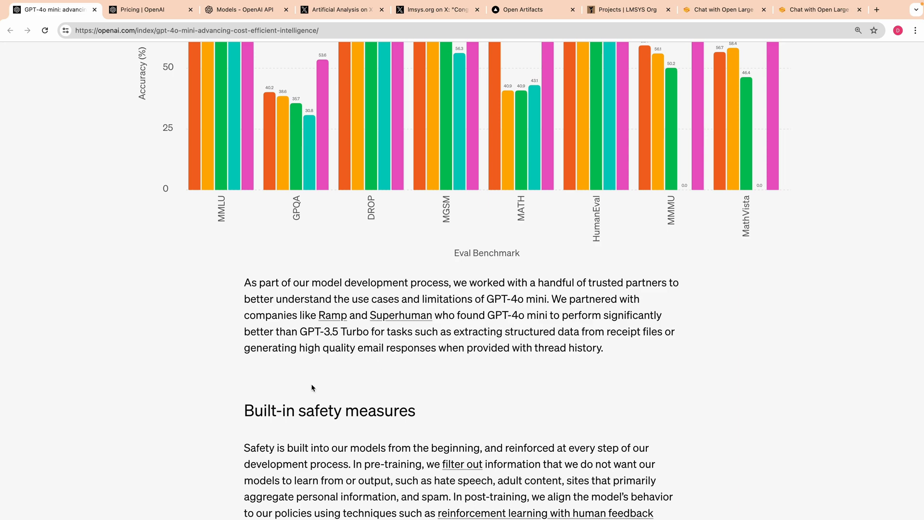
pyautogui.scroll(-3, 222, 404)
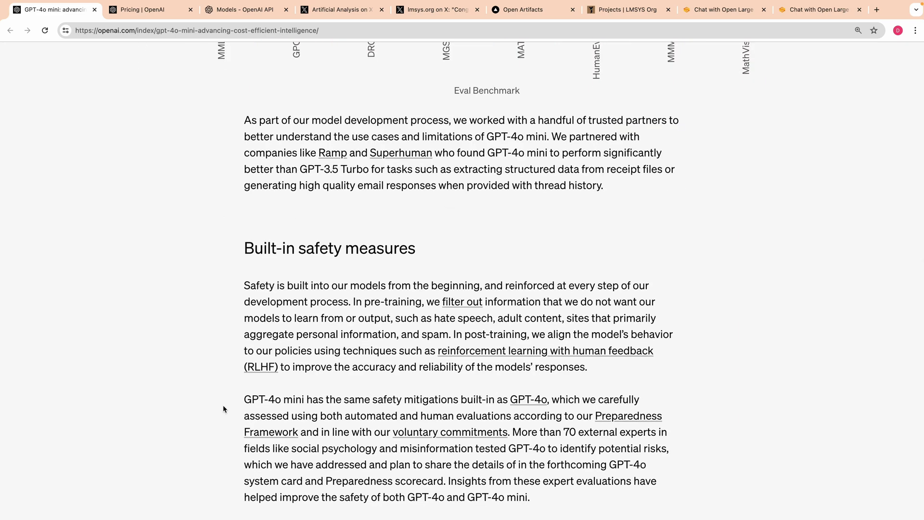
# - Highlight the opening of the Built-in safety measures section, then clear the highlight
pyautogui.scroll(-1, 224, 405)
pyautogui.click(243, 234)
pyautogui.moveTo(242, 234); pyautogui.dragTo(337, 319)
pyautogui.scroll(-3, 337, 319)
pyautogui.click(342, 324)
# - Scroll further and highlight the instruction hierarchy safety passage, then deselect it
pyautogui.scroll(-4, 343, 324)
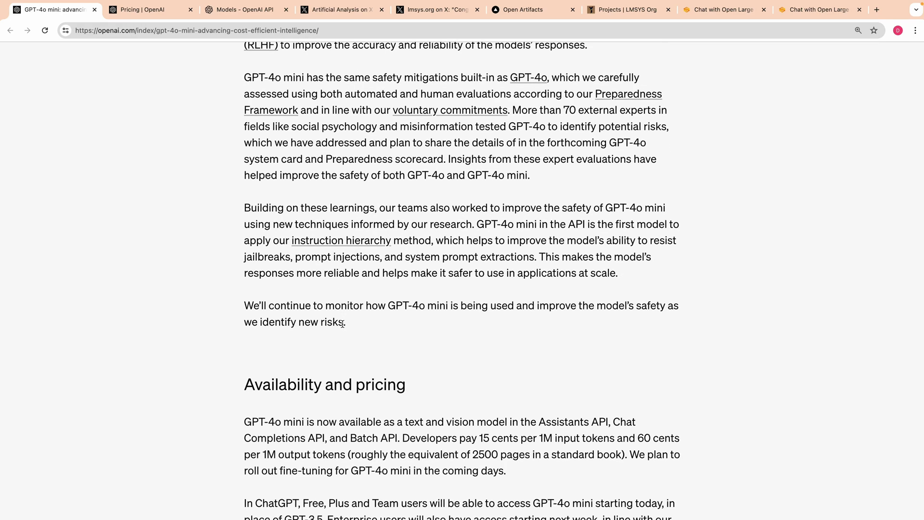
pyautogui.scroll(-2, 341, 323)
pyautogui.scroll(-1, 340, 323)
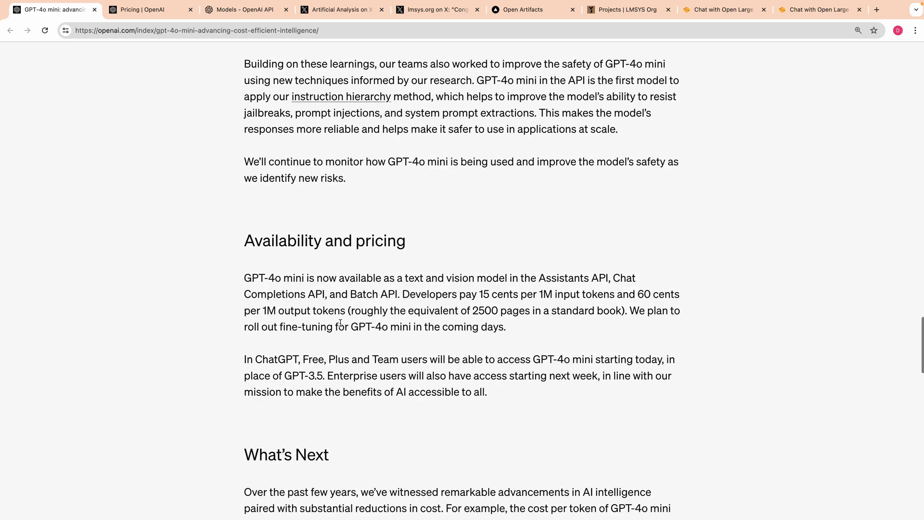
pyautogui.click(405, 200)
pyautogui.moveTo(405, 200); pyautogui.dragTo(273, 80)
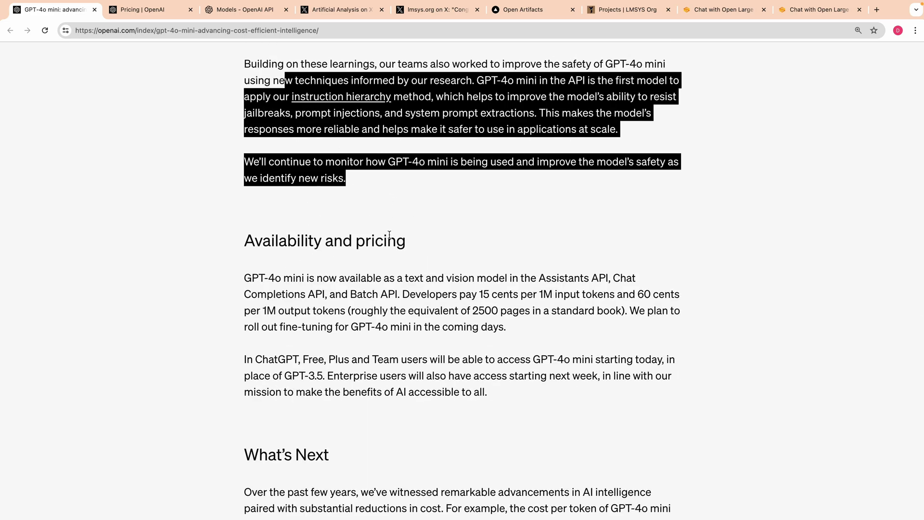
pyautogui.click(390, 237)
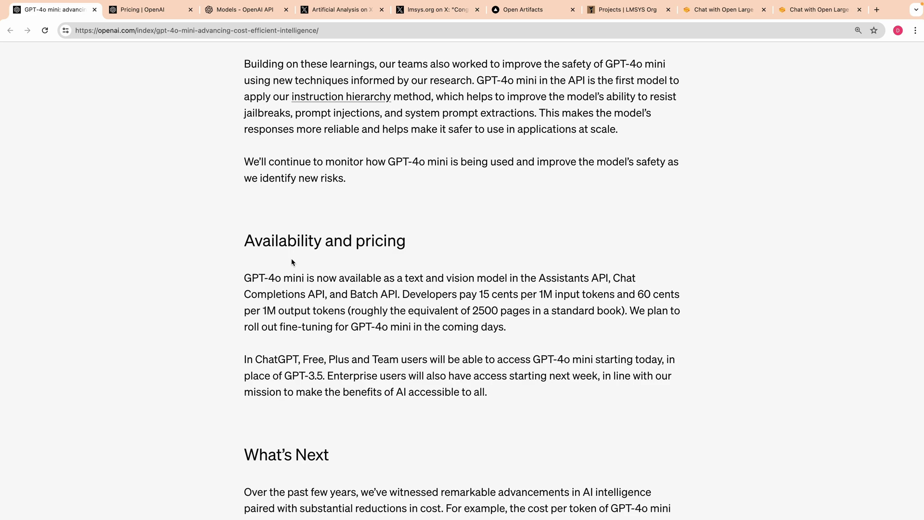
# - Highlight the fine-tuning rollout line under Availability and pricing, then clear it
pyautogui.moveTo(246, 326); pyautogui.dragTo(381, 327)
pyautogui.click(356, 328)
pyautogui.click(392, 330)
pyautogui.scroll(-1, 394, 336)
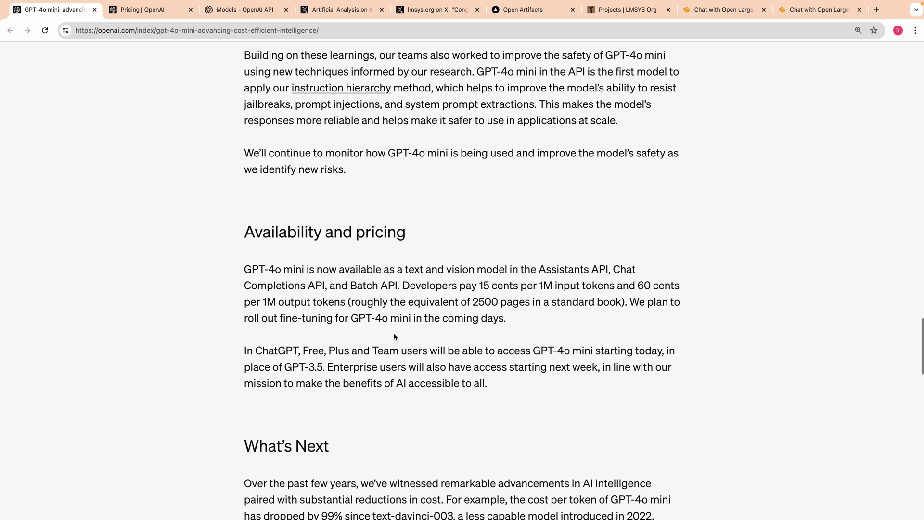
pyautogui.moveTo(303, 351); pyautogui.dragTo(324, 351)
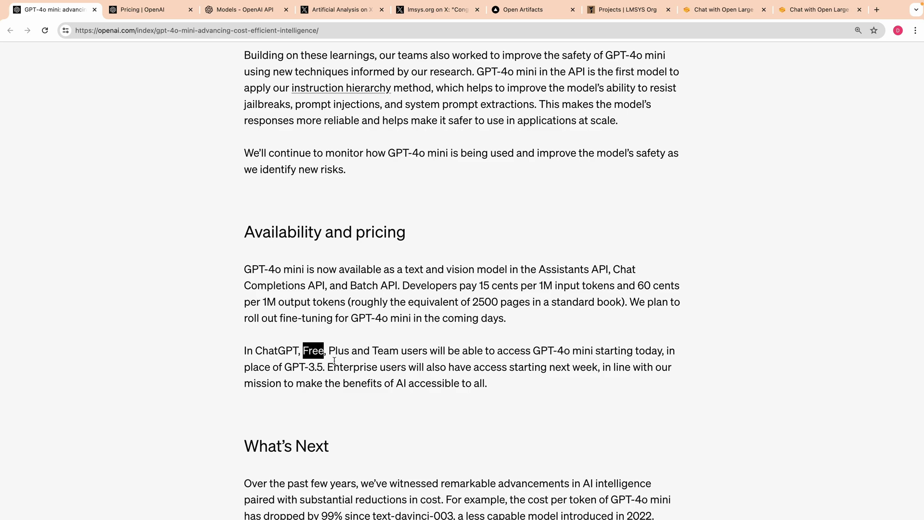
pyautogui.doubleClick(340, 352)
pyautogui.moveTo(399, 351); pyautogui.dragTo(408, 358)
pyautogui.click(408, 357)
pyautogui.scroll(-1, 575, 387)
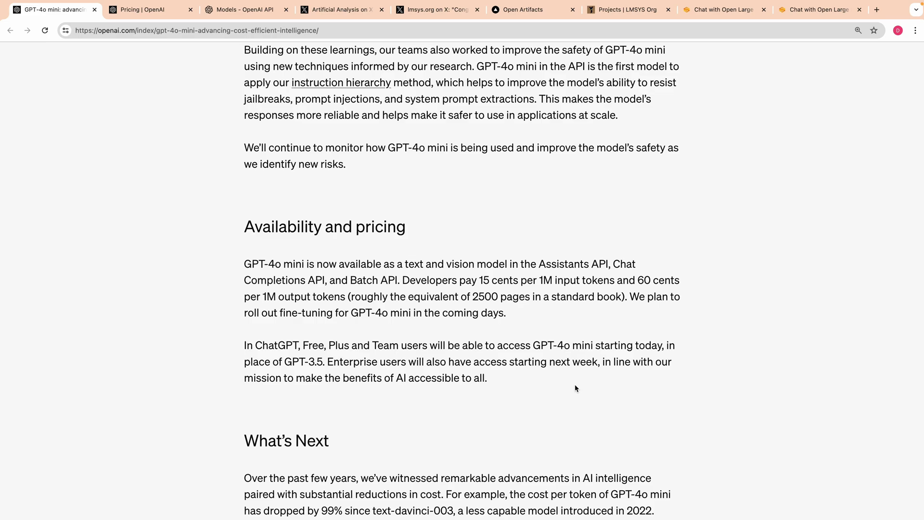
# - Highlight the What's Next paragraph on the 99% cost-per-token drop since text-davinci-003, then deselect it
pyautogui.scroll(-1, 573, 395)
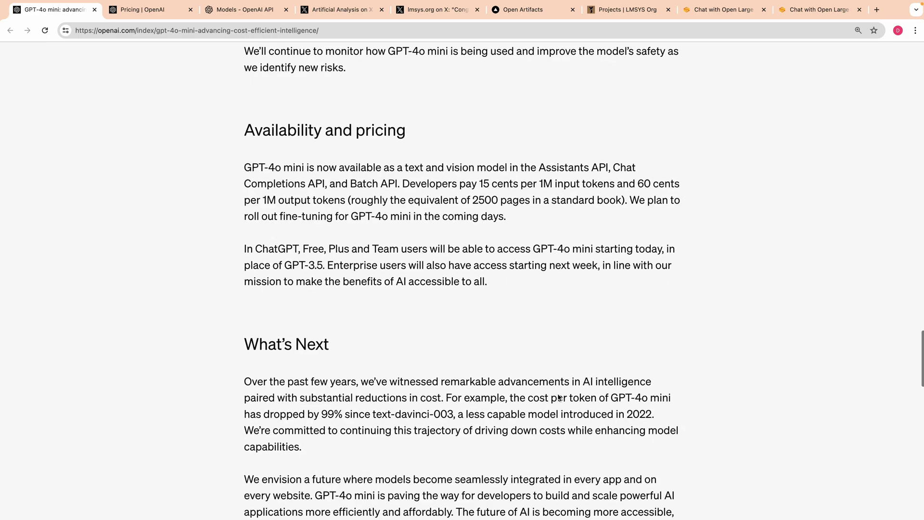
pyautogui.scroll(-6, 532, 423)
pyautogui.moveTo(459, 215); pyautogui.dragTo(442, 155)
pyautogui.click(455, 209)
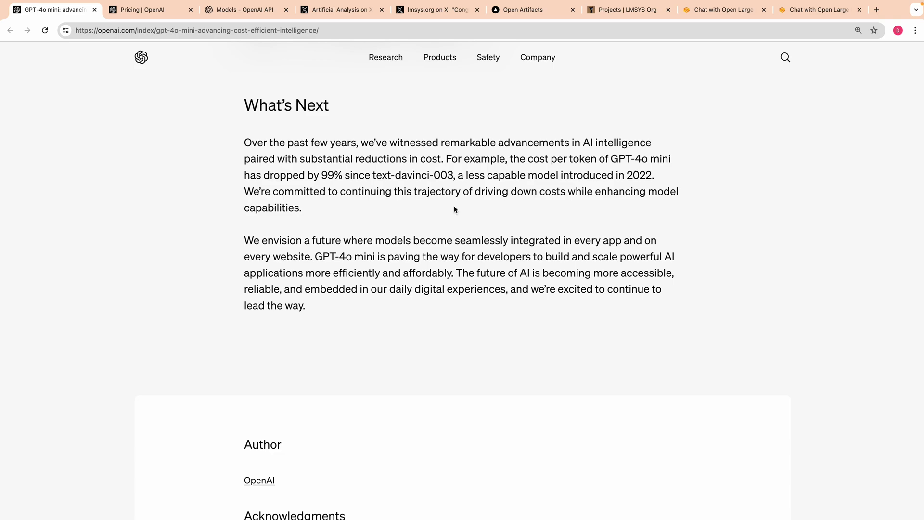